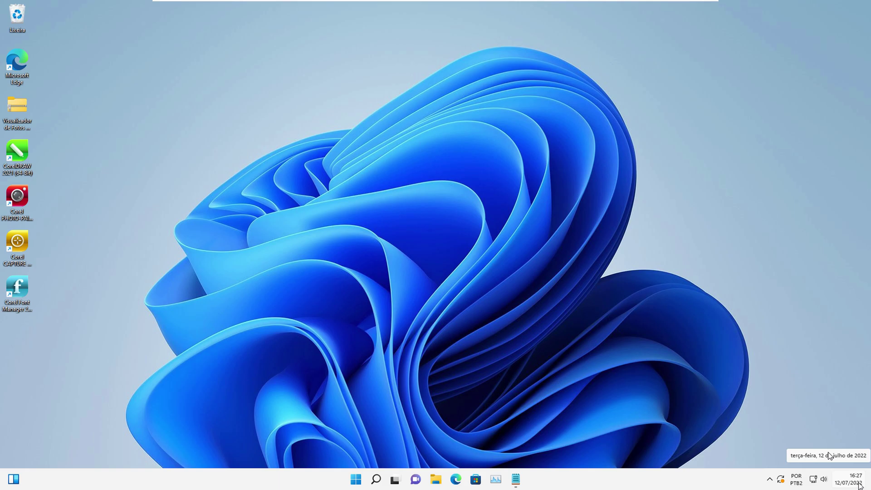
# Search Windows for "agendador de tarefas" and open the Agendador de Tarefas app
pyautogui.click(357, 480)
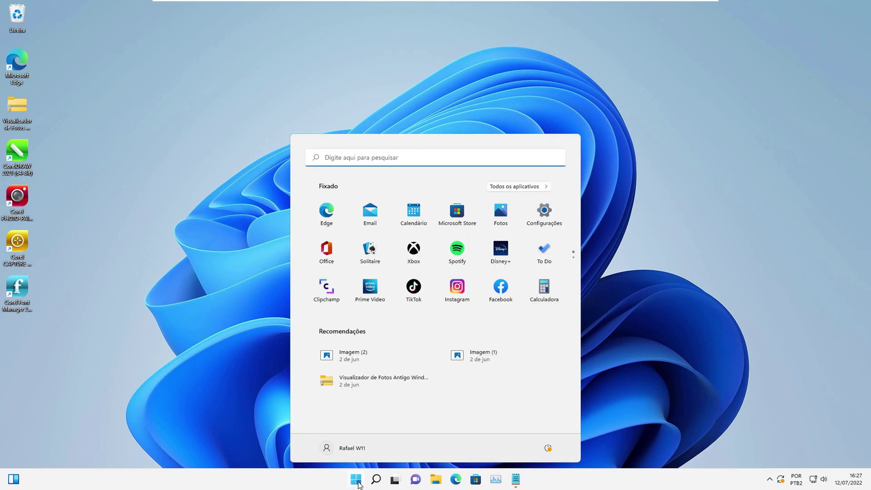
pyautogui.write('agendador ')
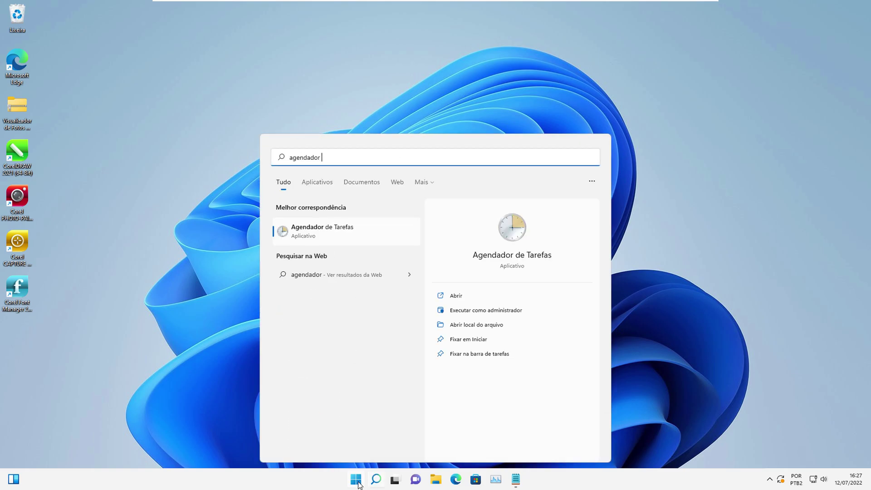
pyautogui.write('de tarefas')
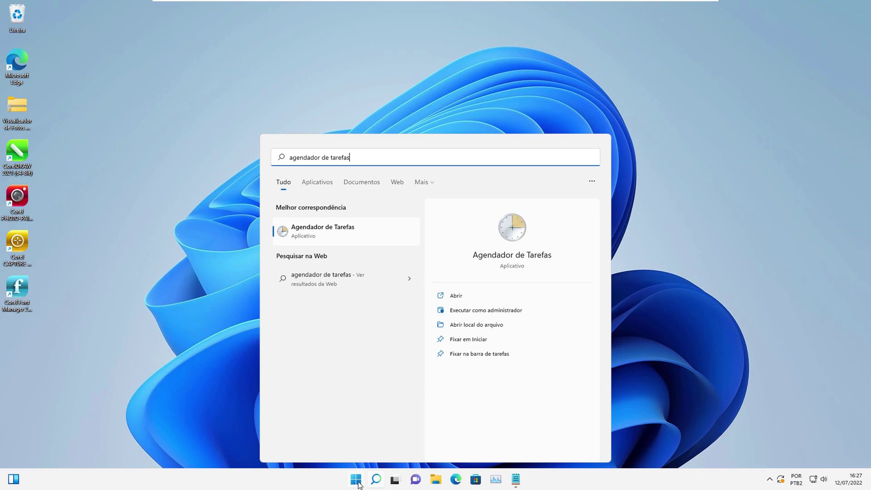
pyautogui.click(335, 232)
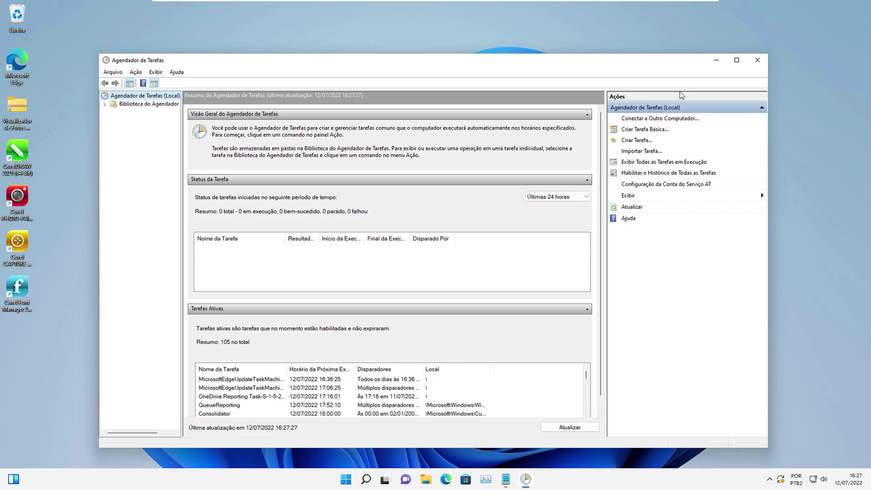
# Start a new basic task named "Desligar Automaticamente" with the description "Desligar" and proceed to its trigger settings
pyautogui.click(636, 130)
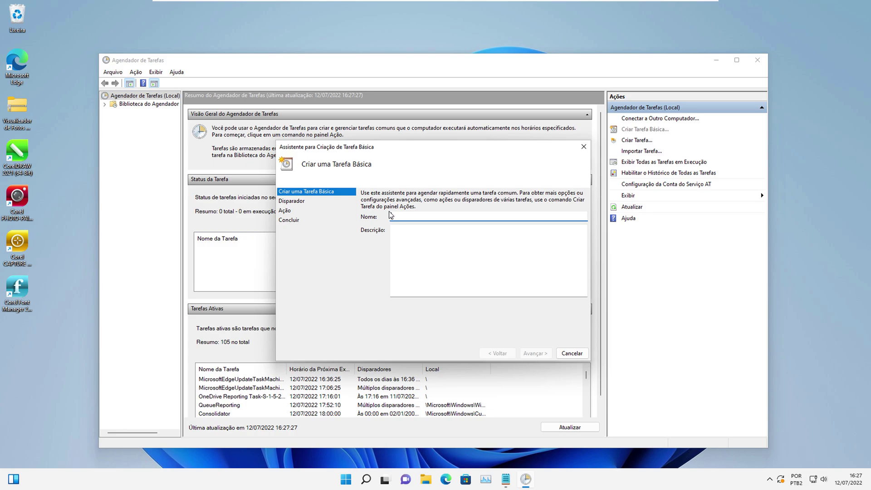
pyautogui.write('Desligar Auomat')
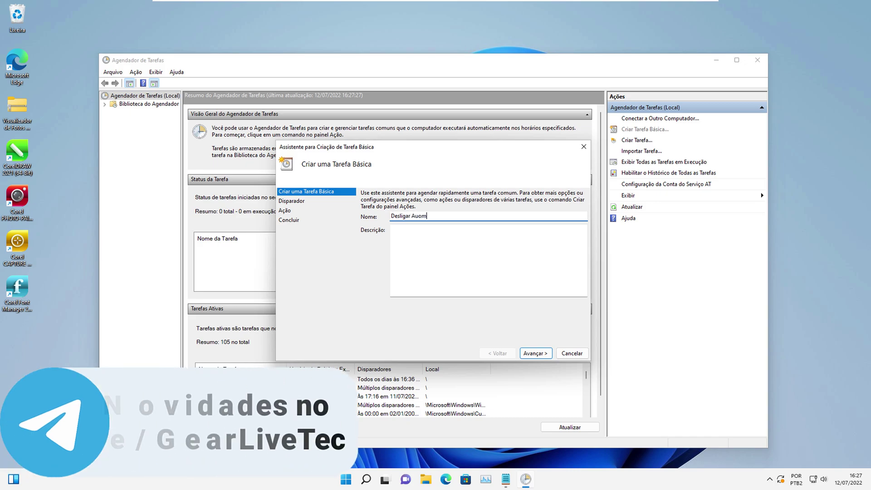
pyautogui.press('BackSpace')
pyautogui.press('BackSpace')
pyautogui.press('BackSpace')
pyautogui.press('BackSpace')
pyautogui.write('tomat')
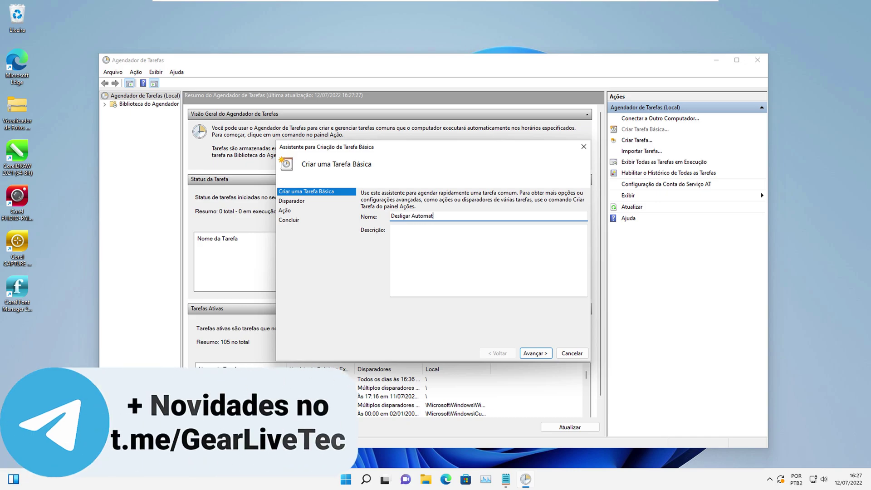
pyautogui.write('icamente')
pyautogui.click(393, 229)
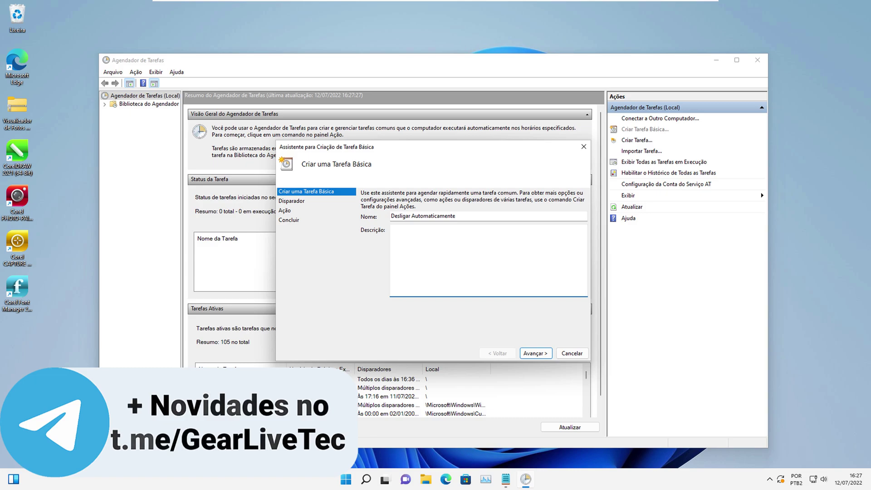
pyautogui.write('Desligar')
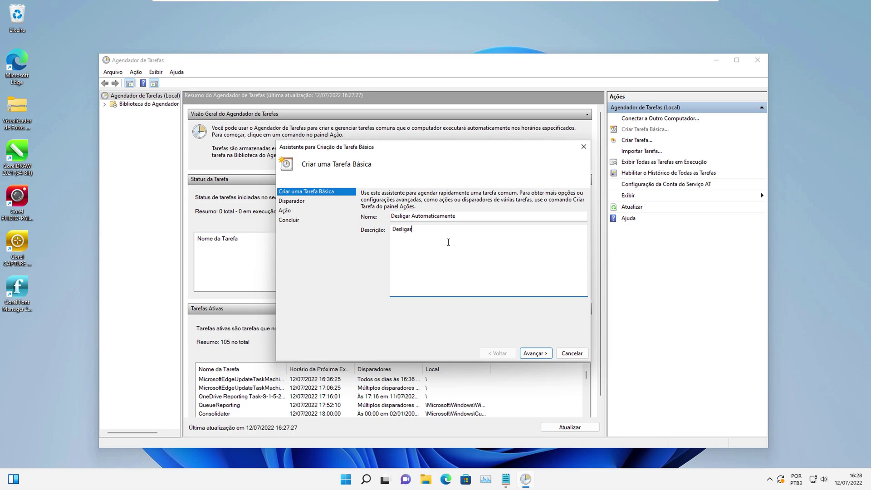
pyautogui.click(528, 354)
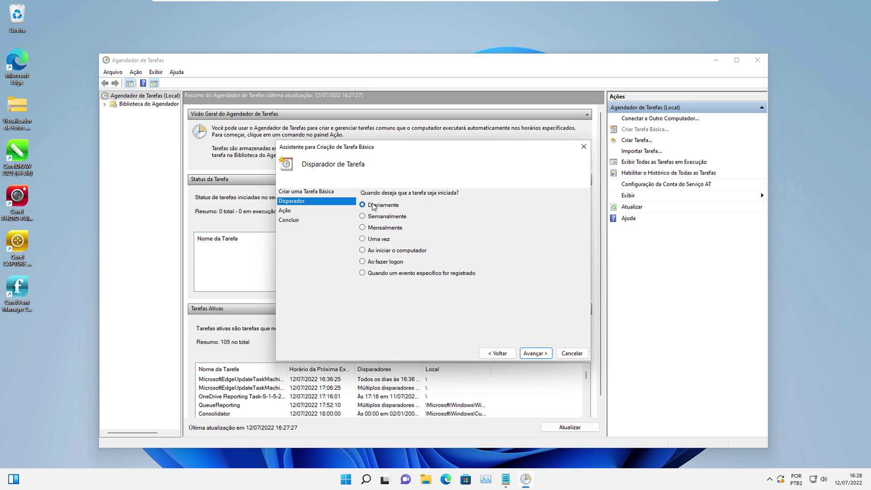
# Schedule the basic task to run daily, starting on 12/07/2022 at 16:31:00 and repeating every 1 day
pyautogui.click(523, 352)
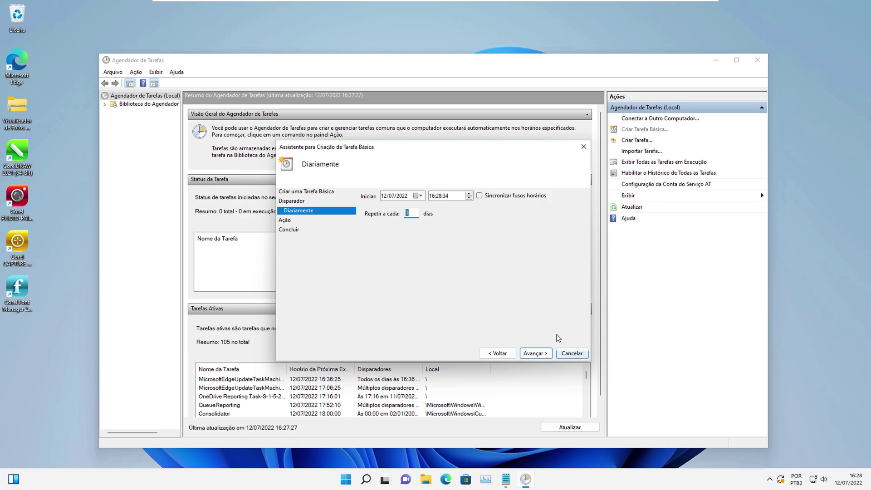
pyautogui.click(438, 196)
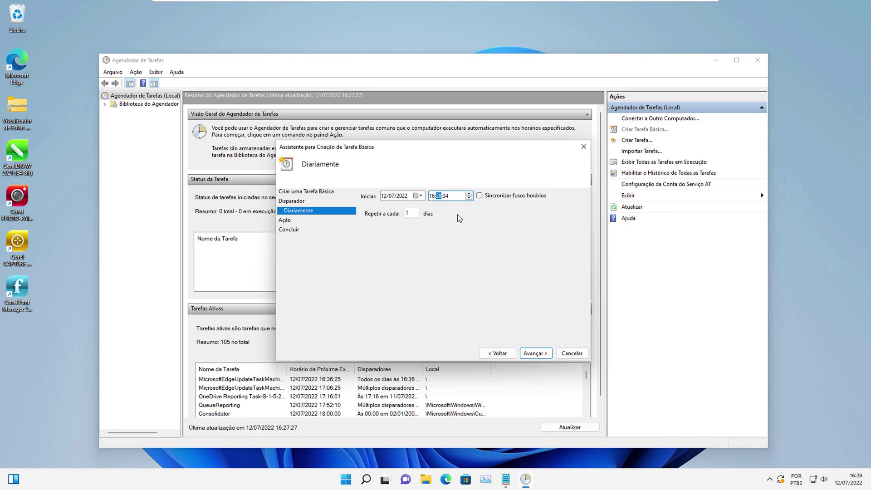
pyautogui.write('31')
pyautogui.press('Tab')
pyautogui.click(446, 196)
pyautogui.click(531, 353)
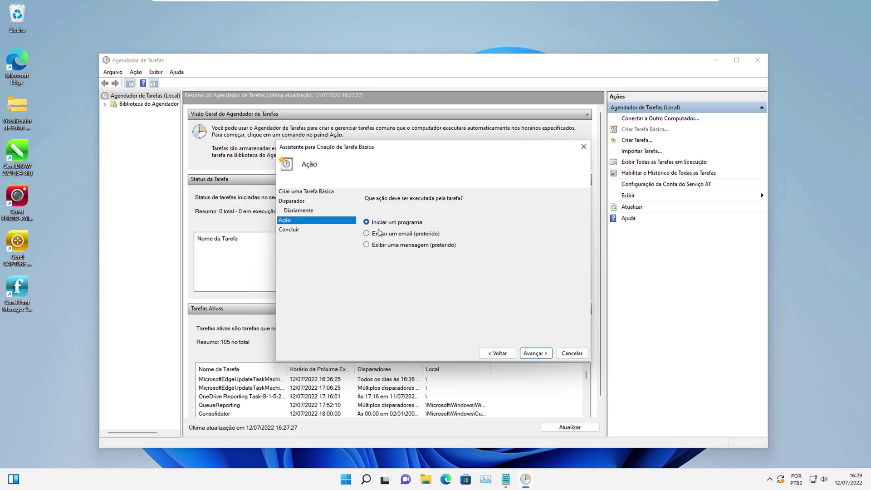
# Make the task start the program "shutdown" with the arguments "-s -t 0" and finish creating it
pyautogui.click(523, 356)
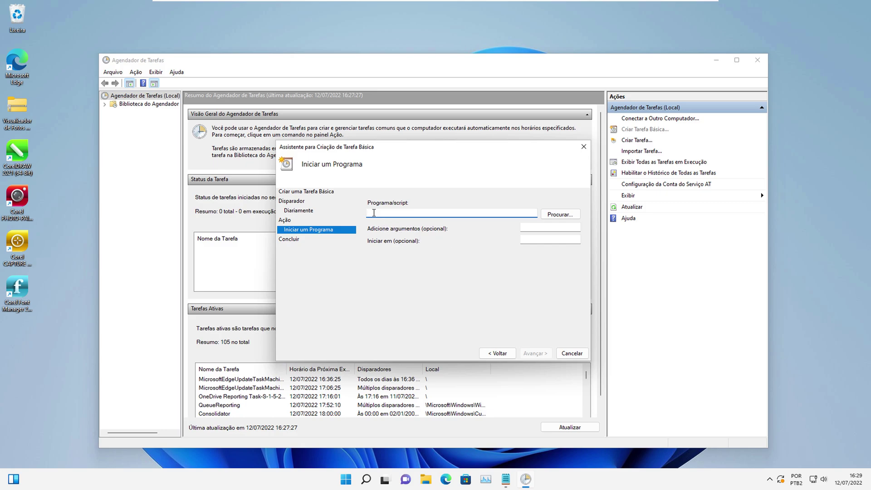
pyautogui.write('shutdown')
pyautogui.click(529, 228)
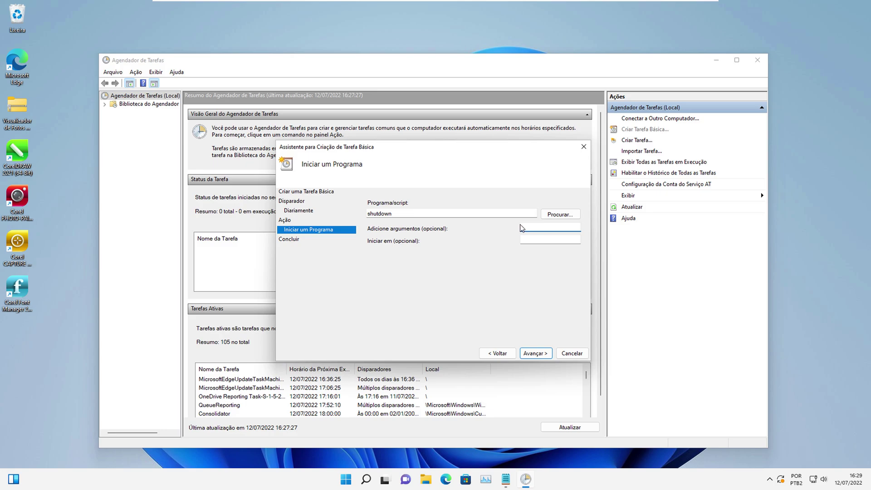
pyautogui.write('-s -t 0')
pyautogui.moveTo(537, 227); pyautogui.dragTo(505, 226)
pyautogui.click(532, 355)
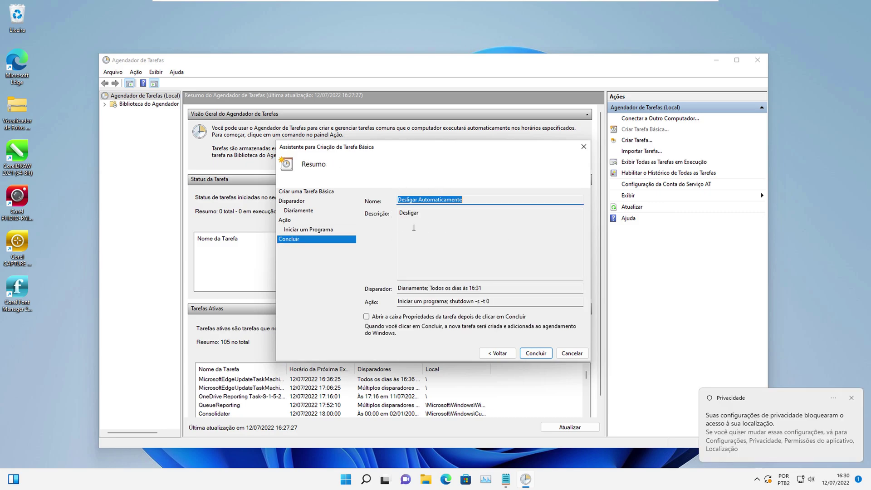
pyautogui.click(533, 356)
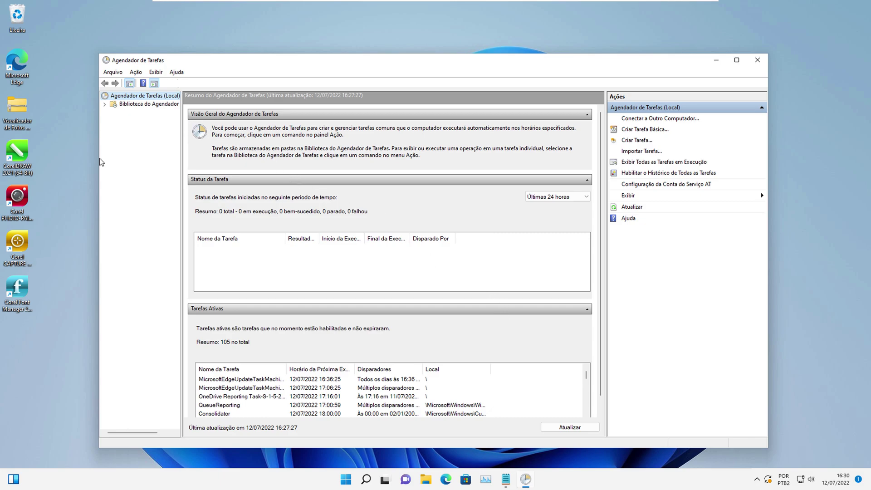
# Open the properties of the Desligar Automaticamente task in the task library and show its triggers
pyautogui.click(137, 104)
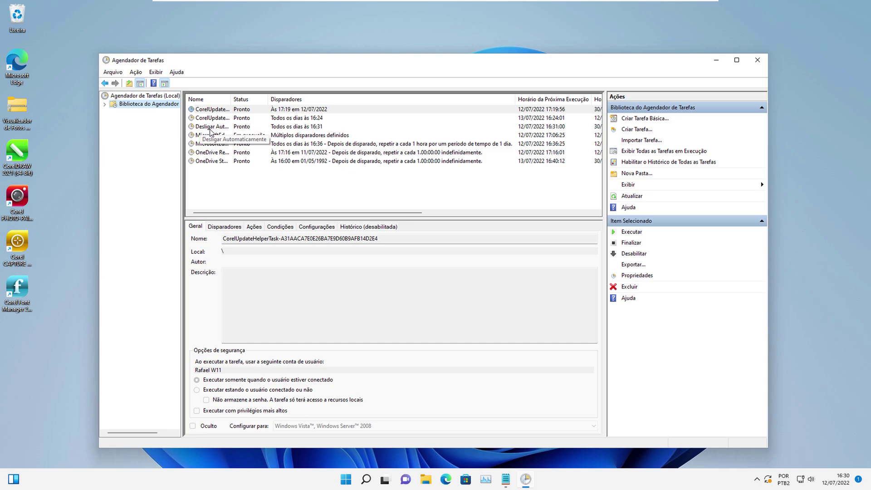
pyautogui.click(198, 127)
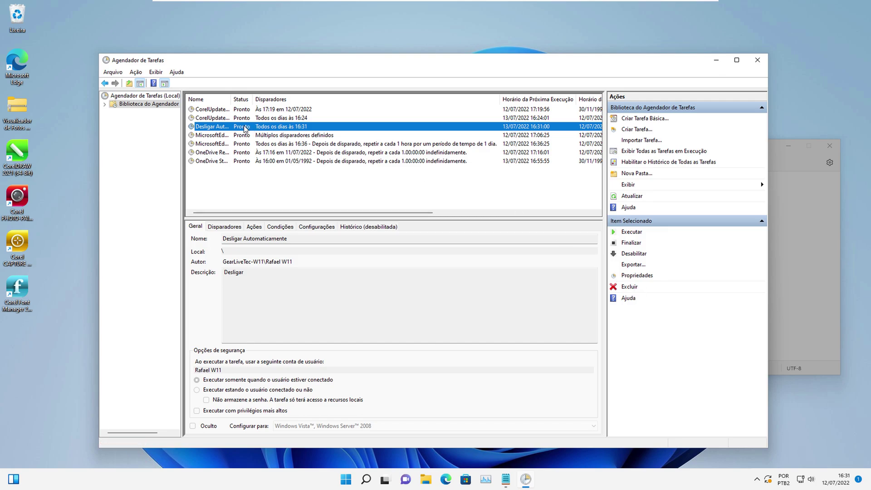
pyautogui.doubleClick(258, 126)
pyautogui.moveTo(234, 93); pyautogui.dragTo(378, 162)
pyautogui.click(273, 175)
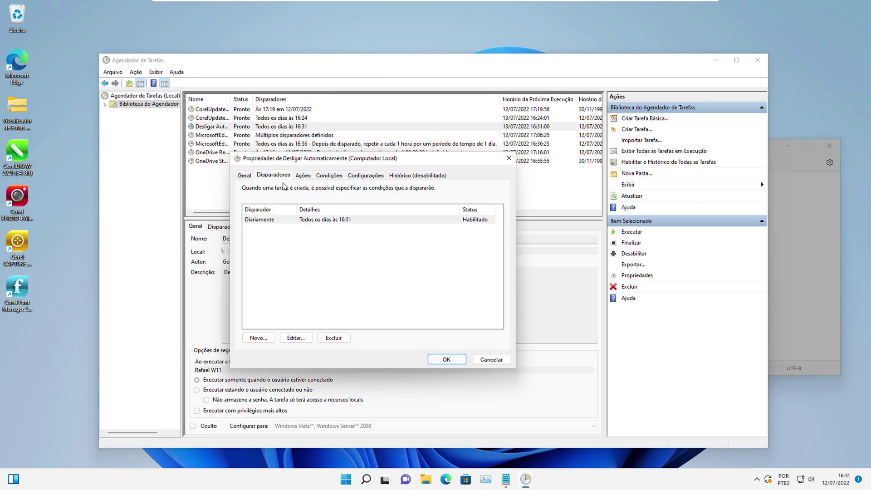
# Set the daily trigger's start time to 16:34 and save the task's properties
pyautogui.click(293, 219)
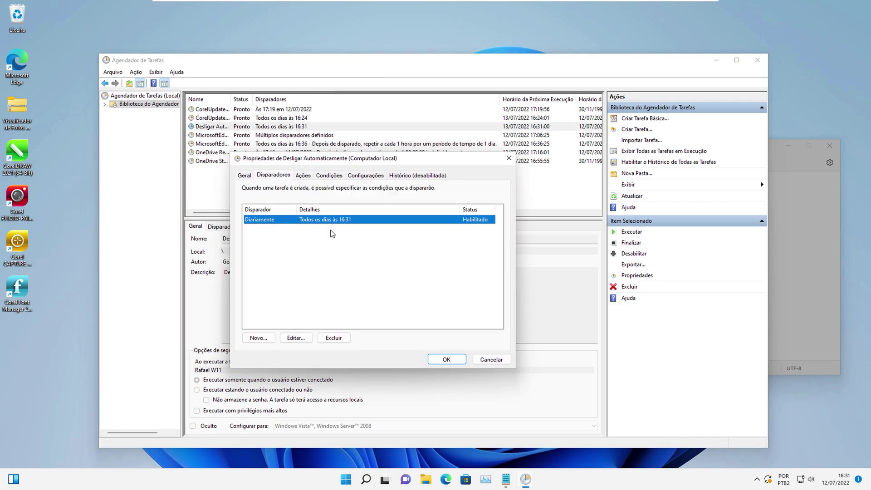
pyautogui.click(295, 340)
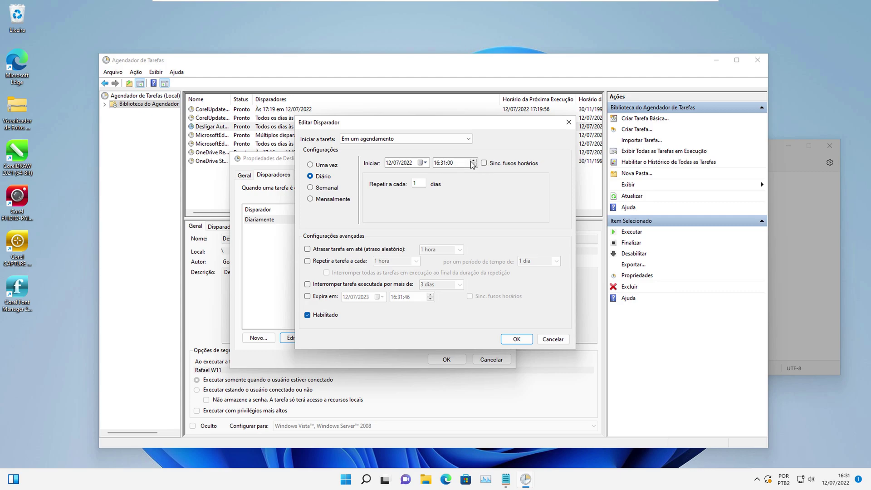
pyautogui.click(446, 163)
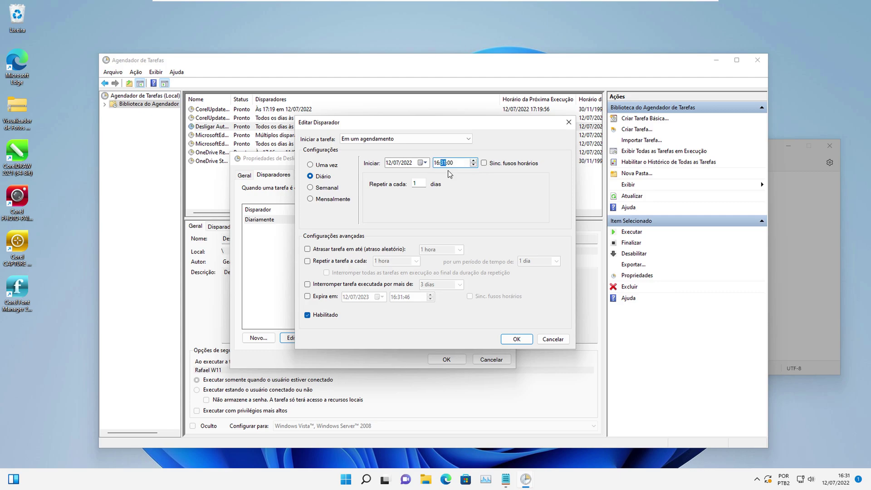
pyautogui.click(472, 161)
pyautogui.click(517, 340)
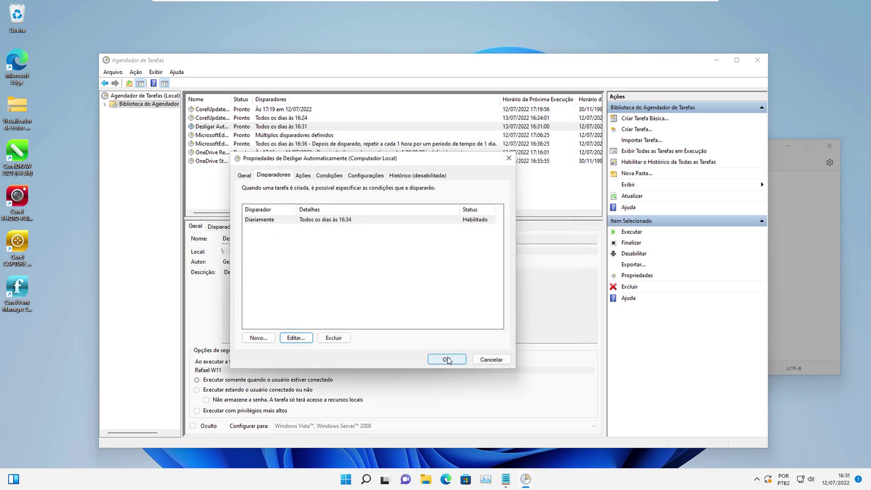
pyautogui.click(444, 358)
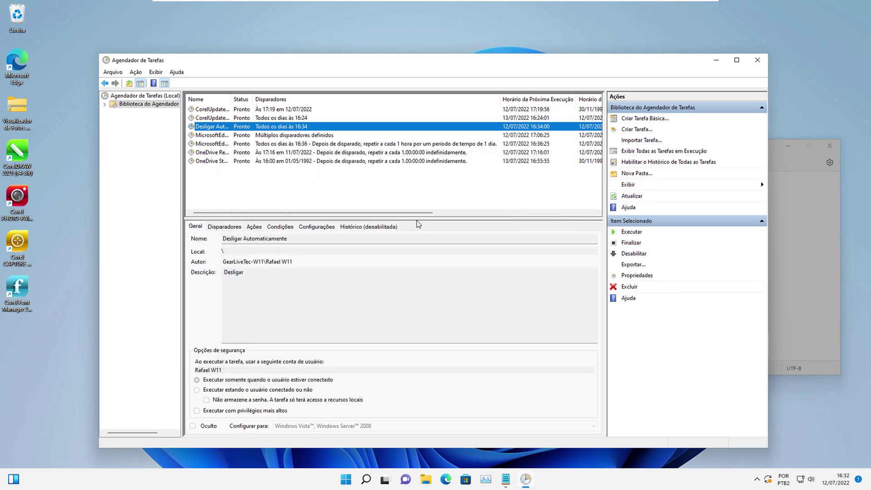